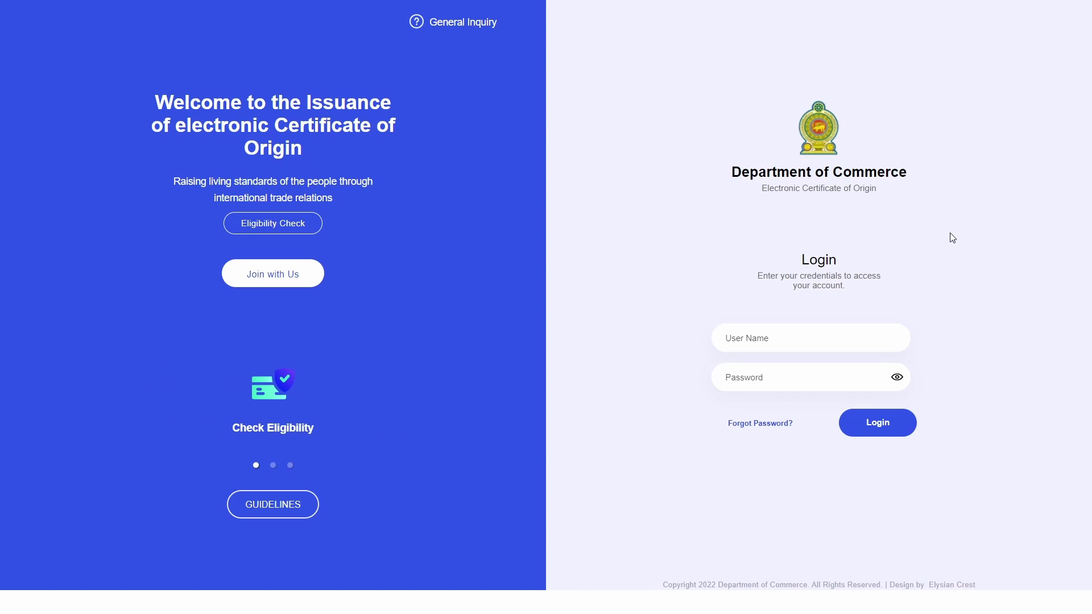
Log in to the eCoO exporter account with the saved user name and password.
click(815, 337)
click(796, 362)
click(767, 374)
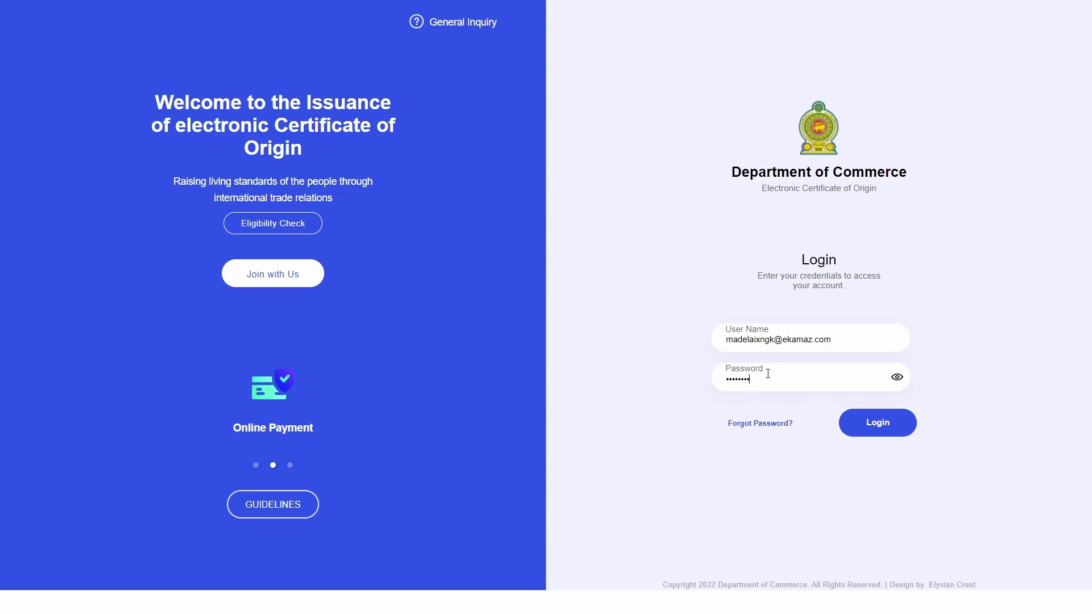
click(898, 425)
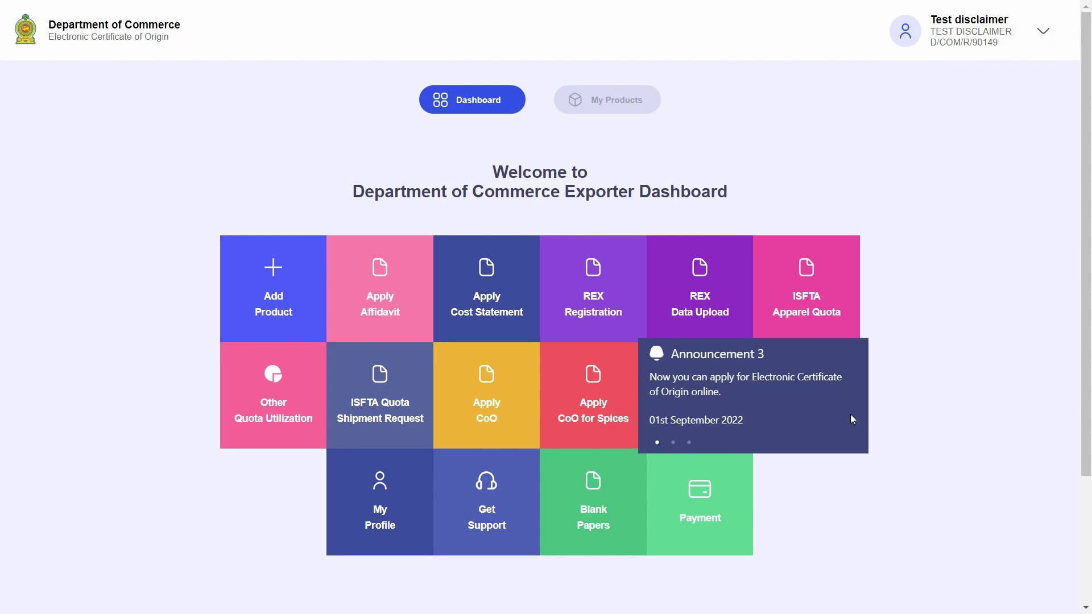
Start a new product entry with destination France and agreement GSP.
click(286, 306)
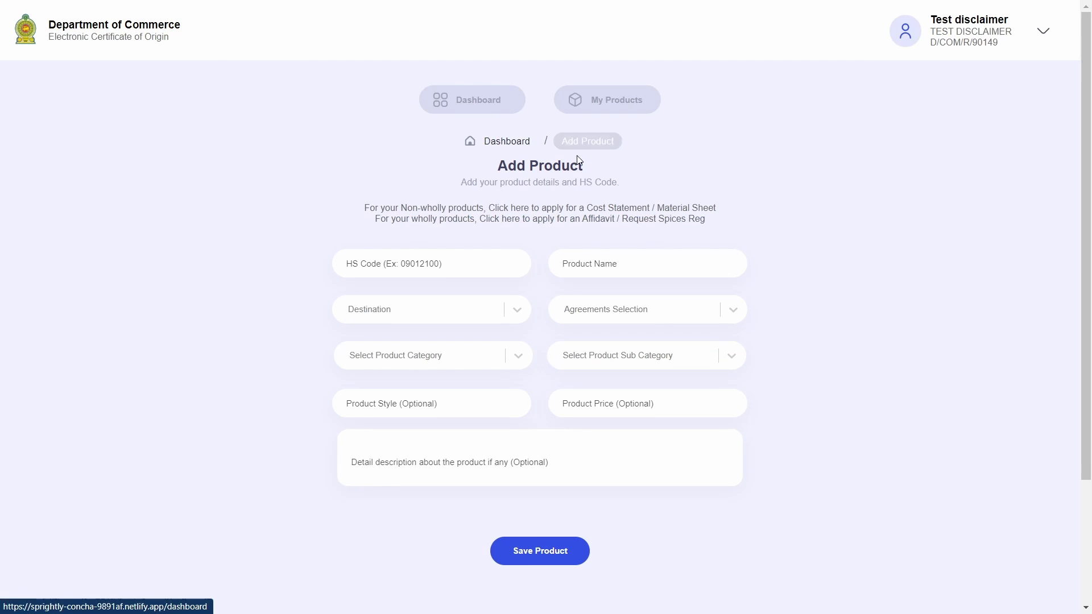
drag(504, 166, 617, 171)
click(617, 171)
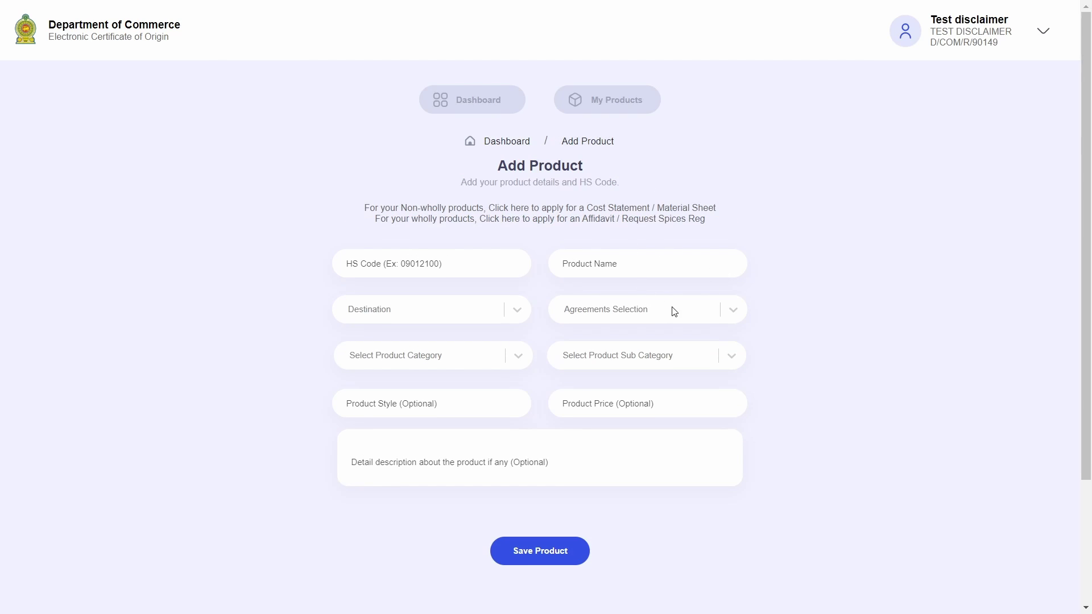
click(465, 316)
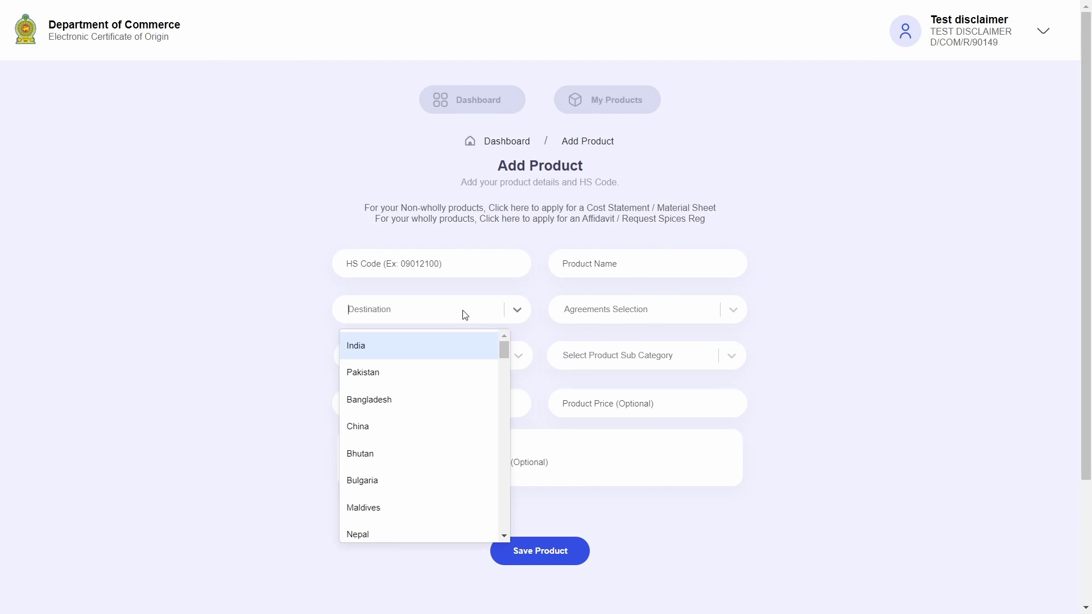
scroll(465, 407, down, 10)
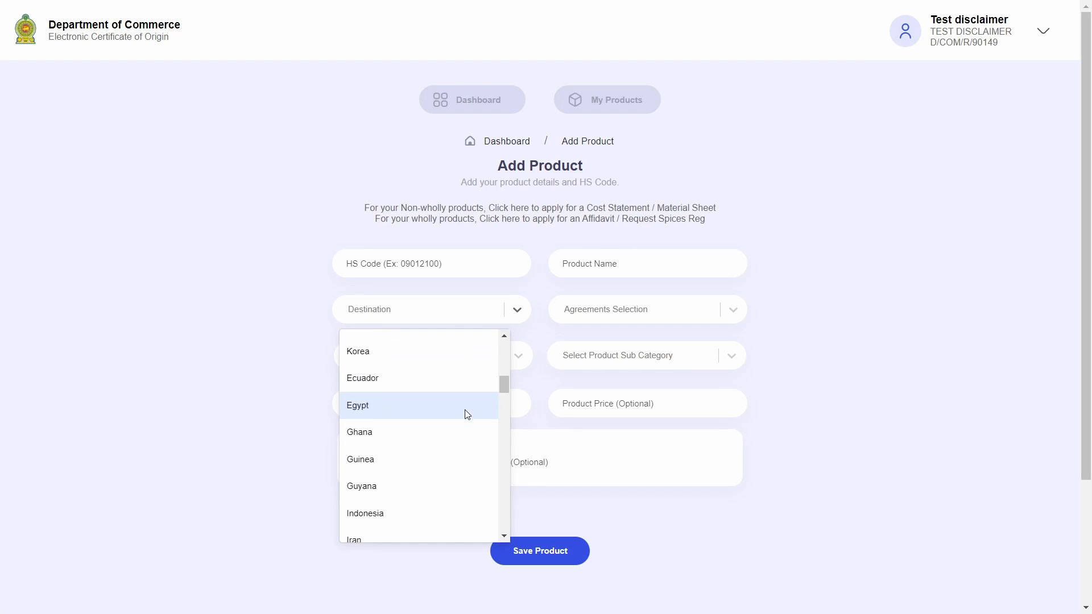
text(f)
click(354, 335)
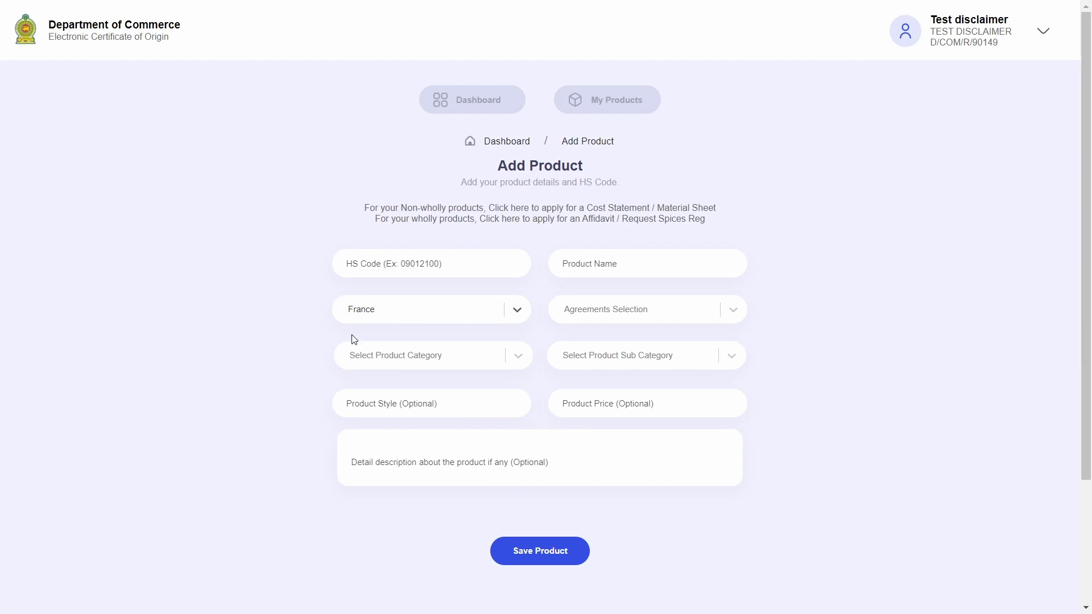
click(639, 314)
click(622, 379)
Open My Products and review the GSP products for Croatia, Greece, Belgium, France and Italy.
click(602, 101)
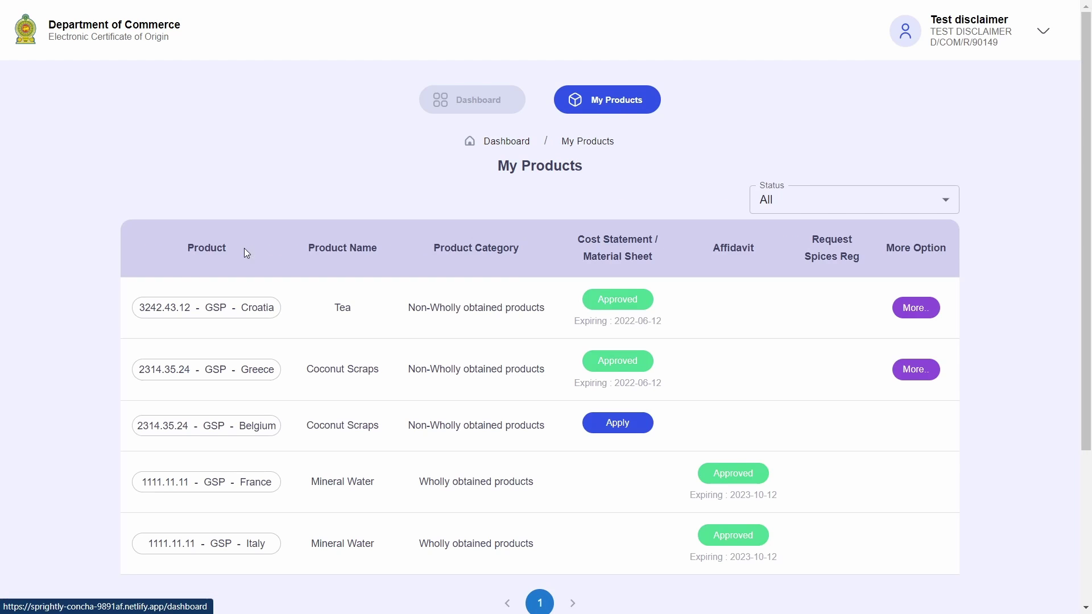
drag(122, 310, 230, 308)
click(231, 308)
drag(199, 366, 273, 368)
click(273, 368)
drag(203, 426, 282, 428)
click(282, 428)
drag(201, 483, 250, 482)
click(263, 483)
drag(219, 541, 267, 543)
click(267, 543)
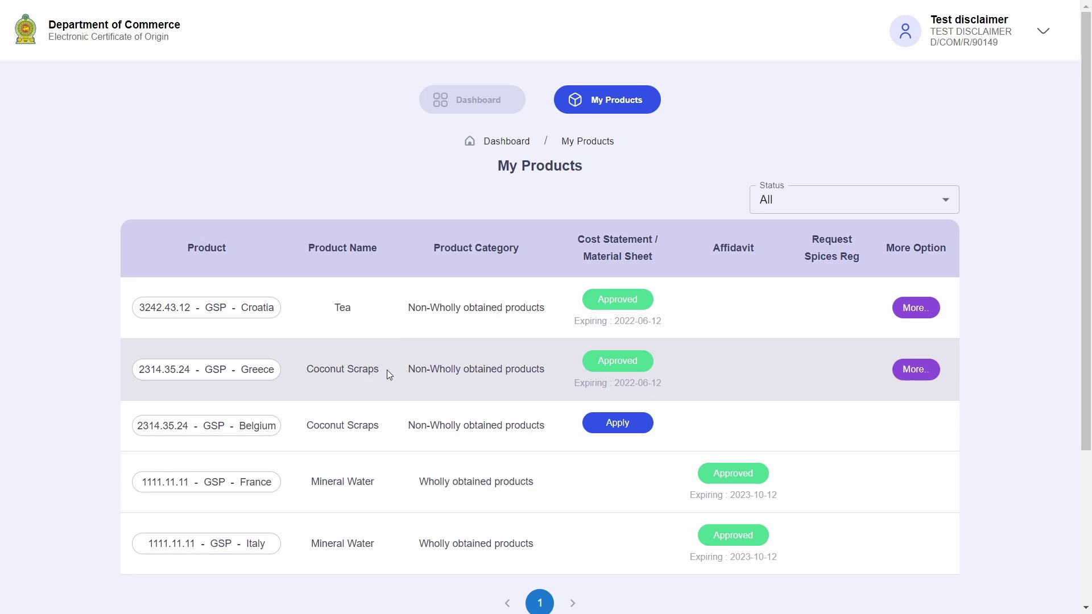
Review the Cost Statement and Material Sheet approval columns of the product table.
drag(578, 240, 651, 241)
click(656, 265)
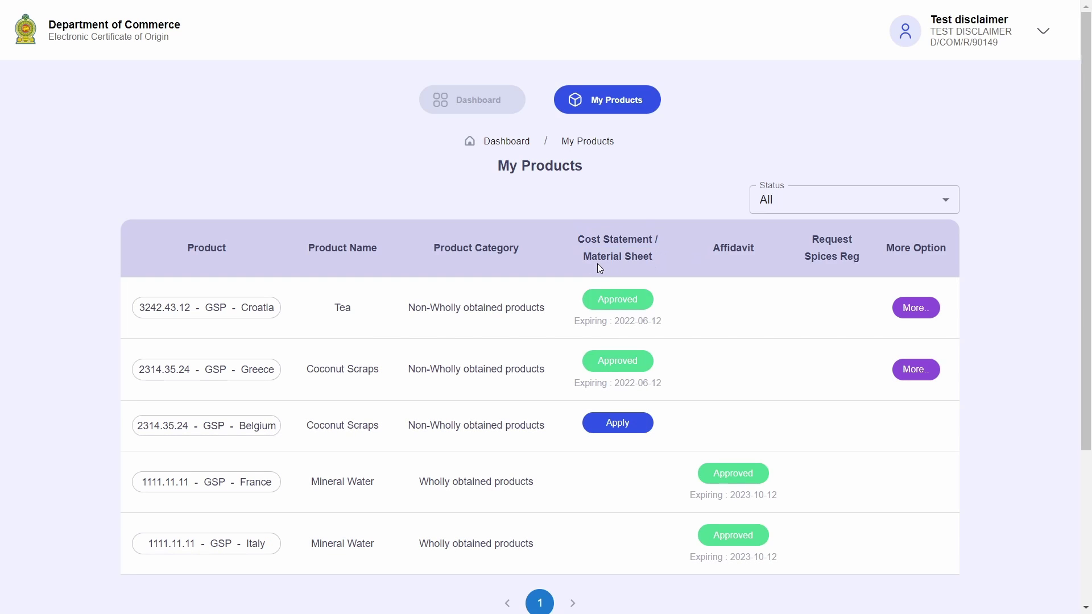
drag(597, 267, 657, 265)
click(723, 252)
mouse_move(595, 308)
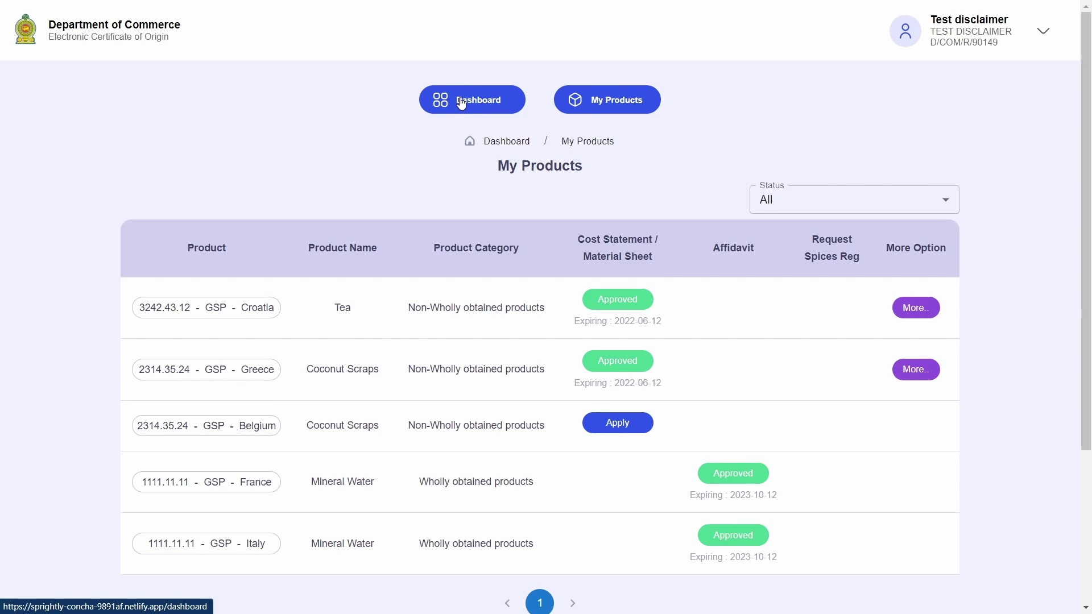
Return to the dashboard and open the REX Registration form.
click(461, 102)
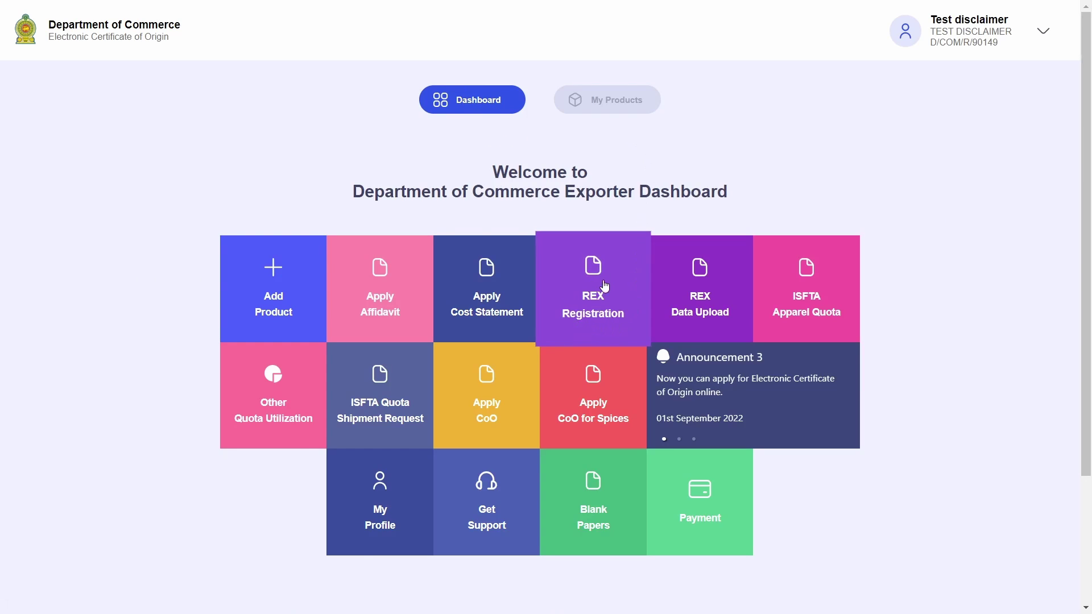
click(614, 314)
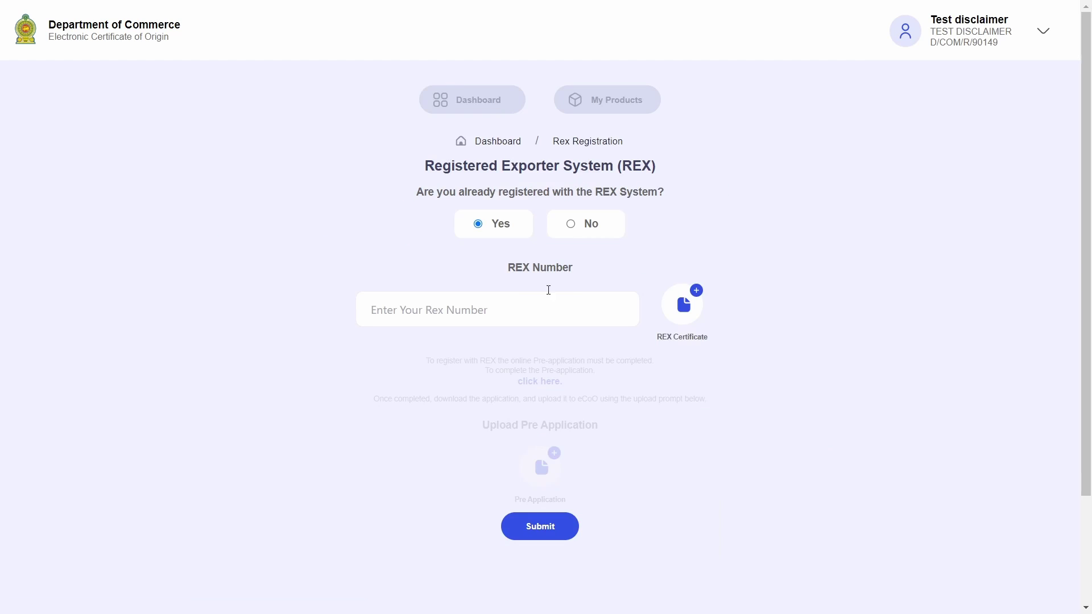
drag(420, 192, 677, 202)
click(676, 203)
Answer No to being already REX-registered and read the pre-application note.
click(572, 226)
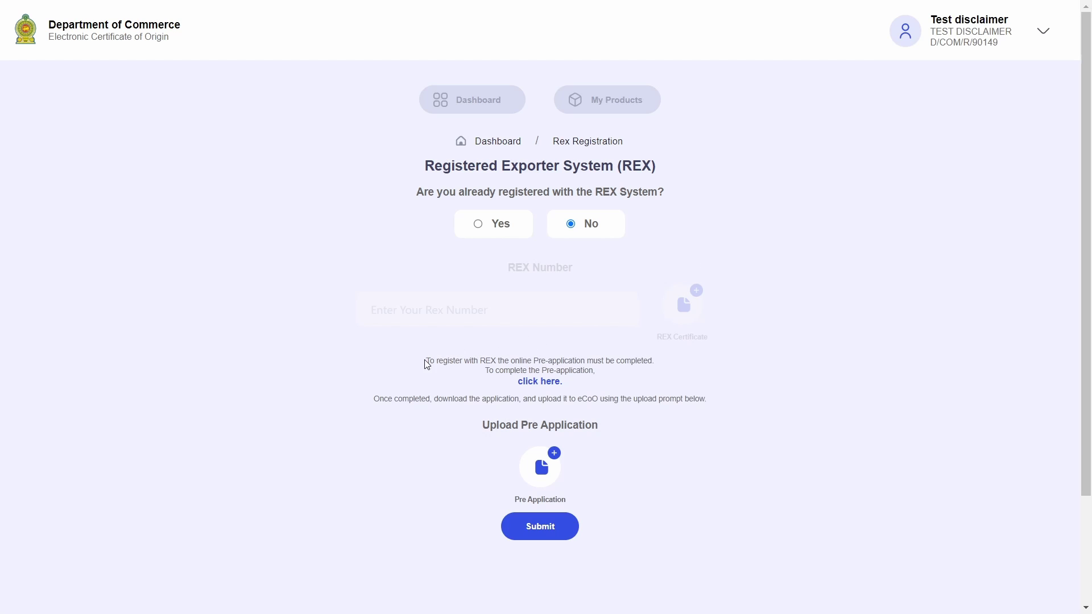
drag(426, 361, 665, 370)
click(585, 383)
drag(486, 370, 599, 375)
click(601, 375)
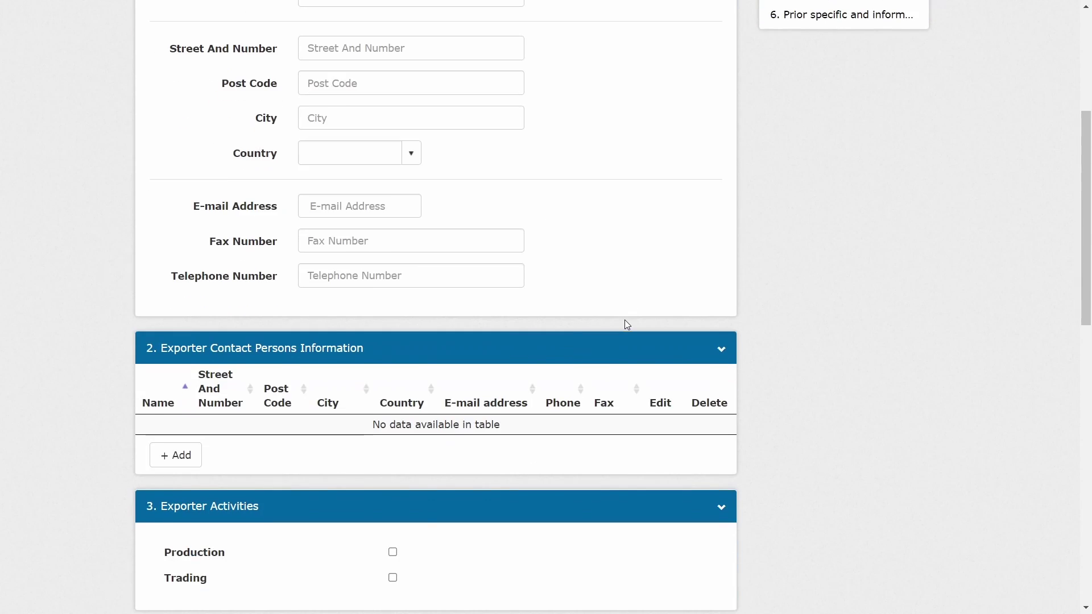
Look over the blank EU pre-application form, then switch back to the eCoO REX Registration tab.
scroll(627, 324, down, 4)
scroll(628, 325, down, 6)
scroll(627, 325, down, 4)
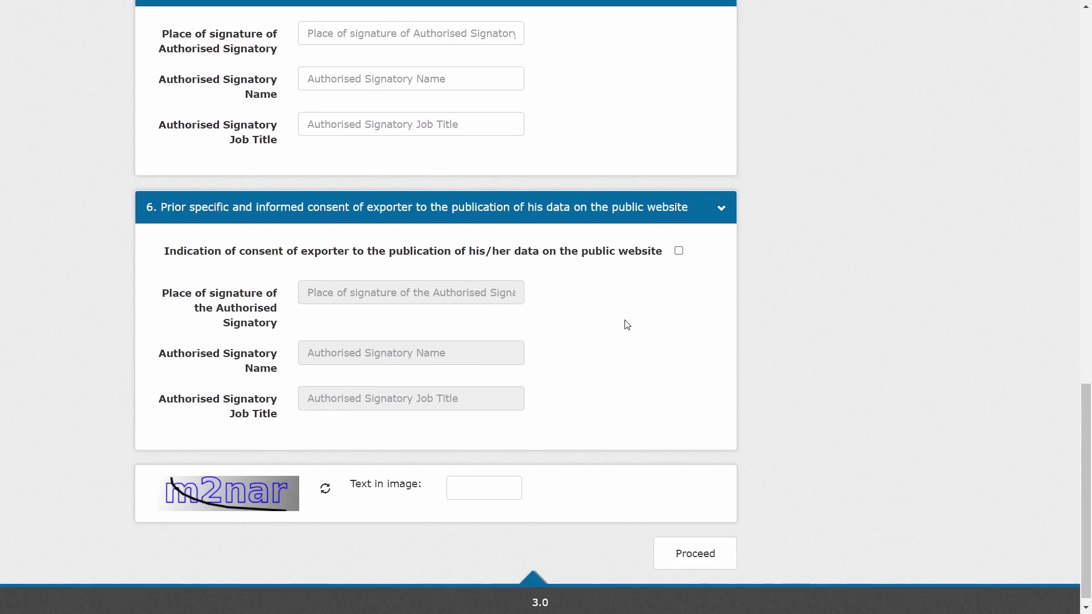
scroll(628, 325, up, 20)
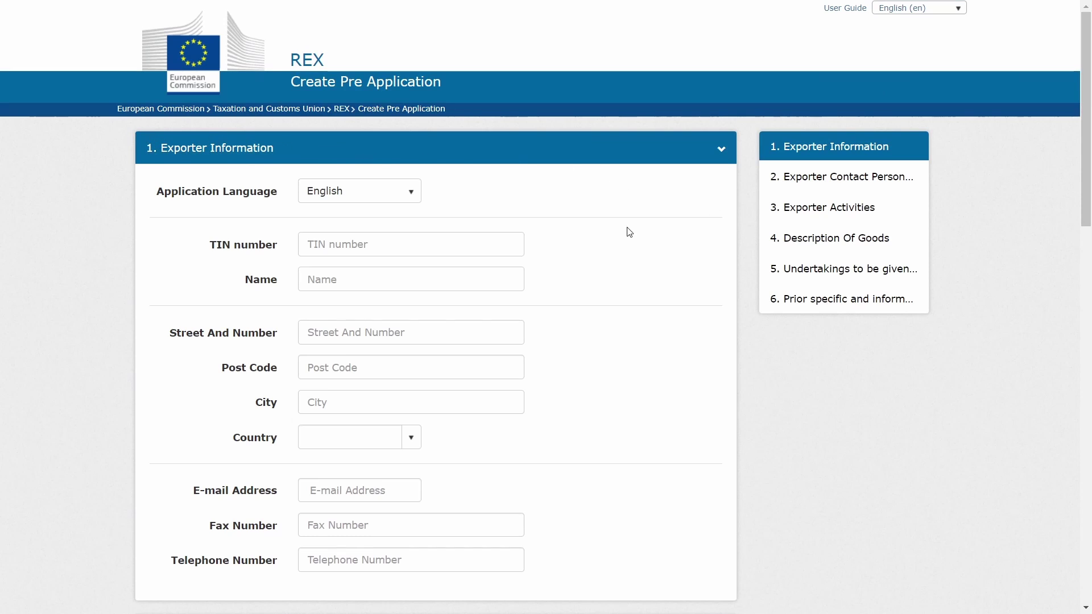
key(F11)
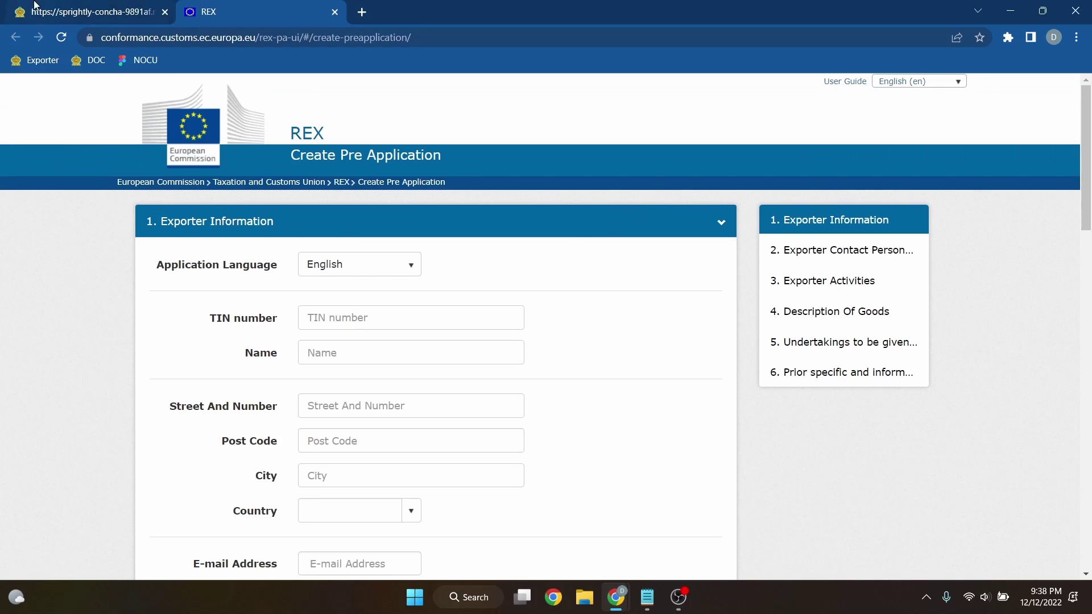
click(34, 8)
key(F11)
Upload REX Pre Application.pdf from Documents > REX as the pre-application and confirm it.
click(812, 343)
drag(483, 429, 666, 437)
click(665, 436)
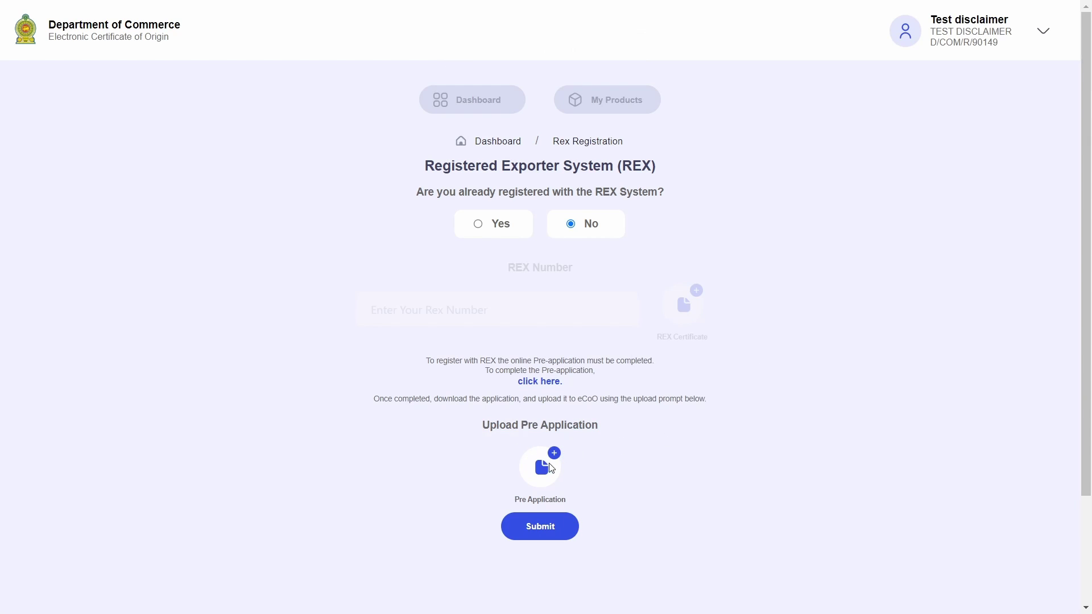
click(549, 467)
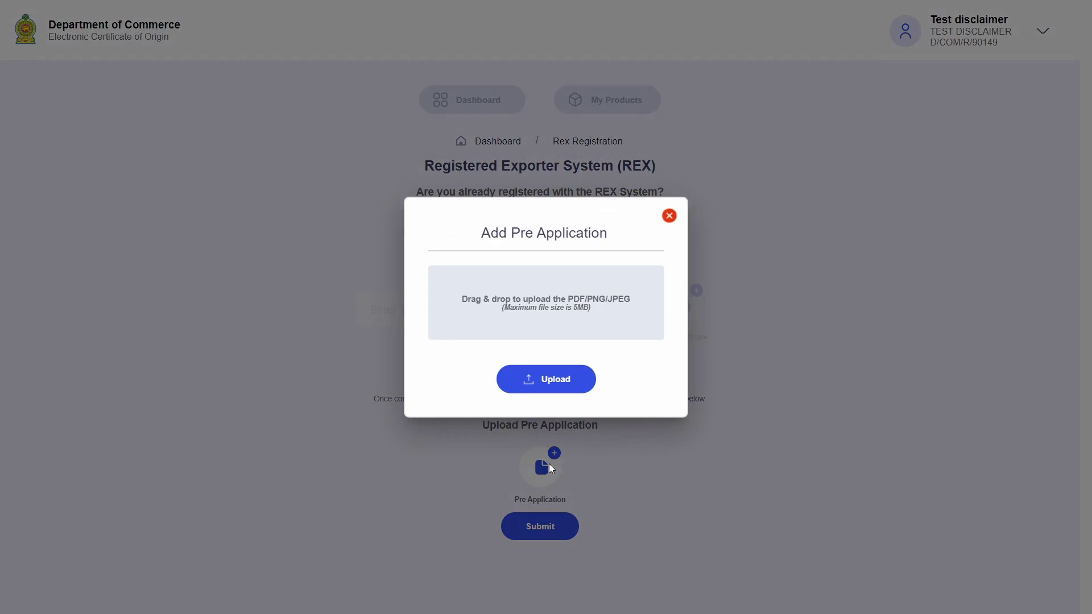
click(576, 387)
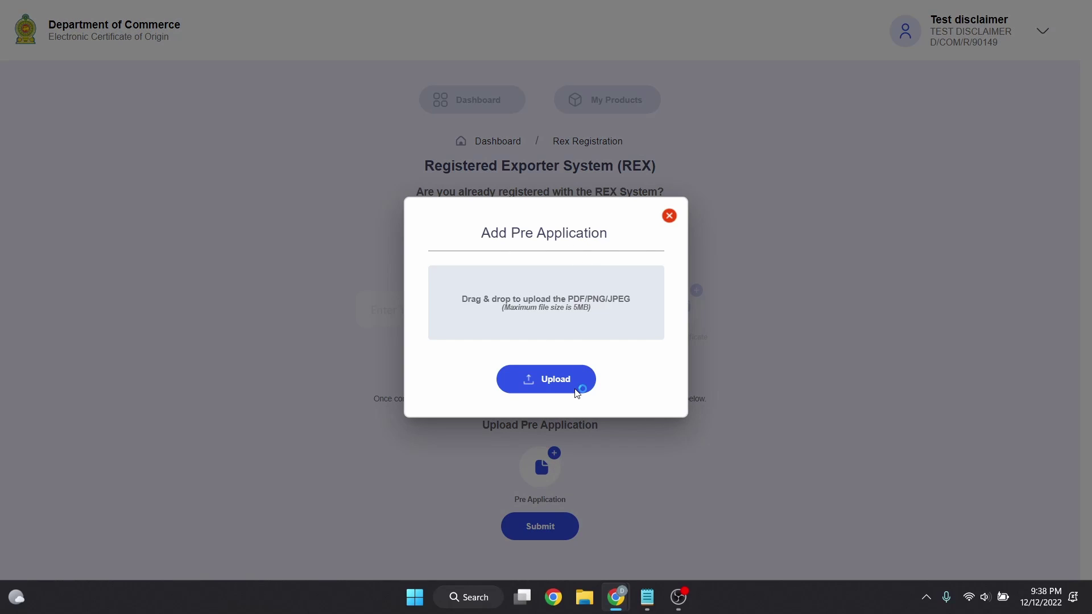
click(183, 139)
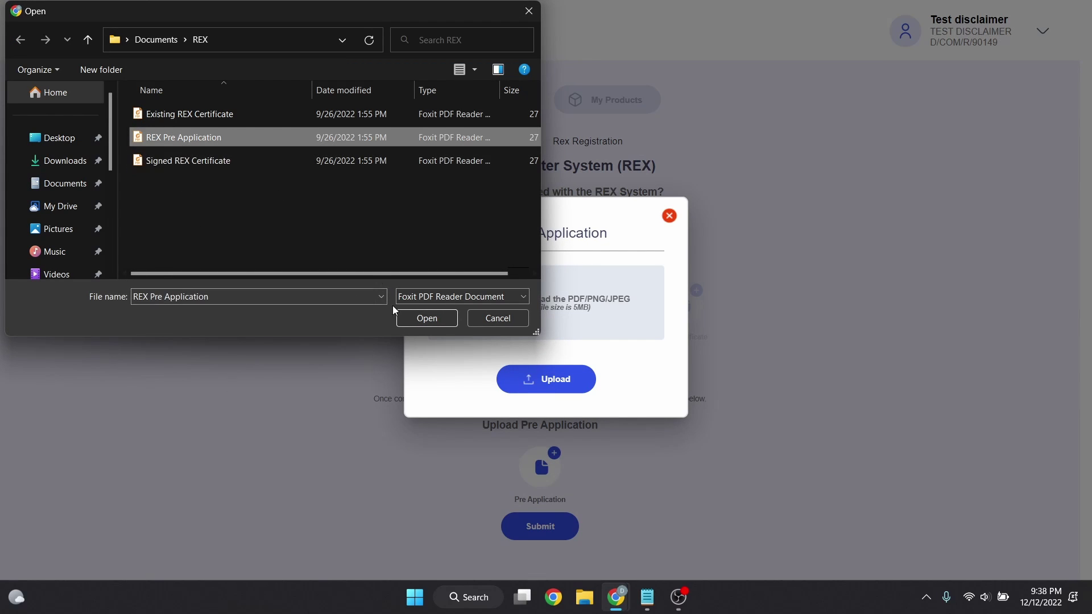
click(407, 323)
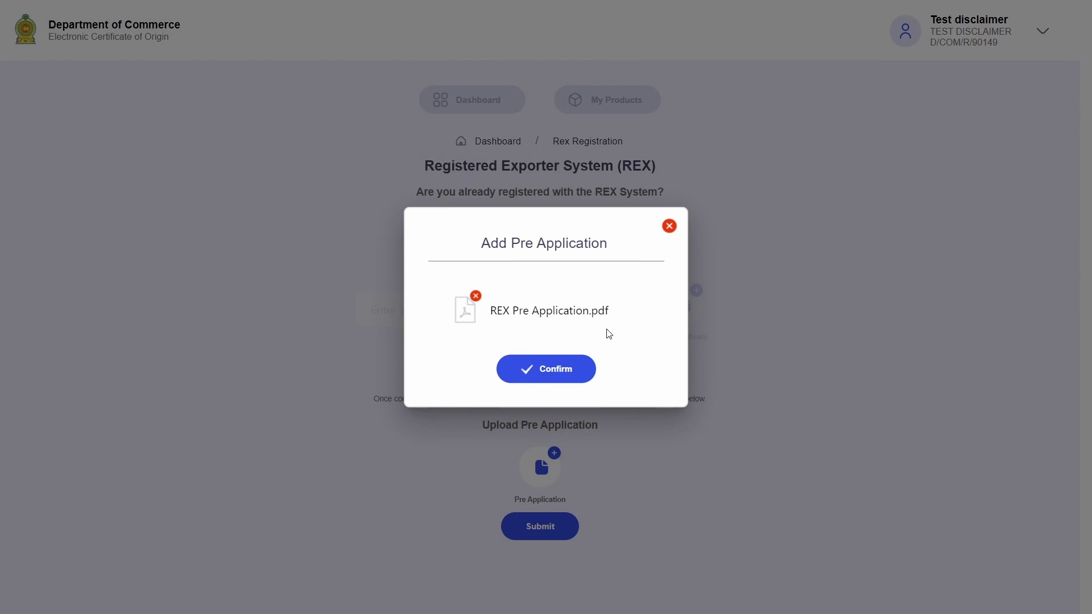
click(585, 370)
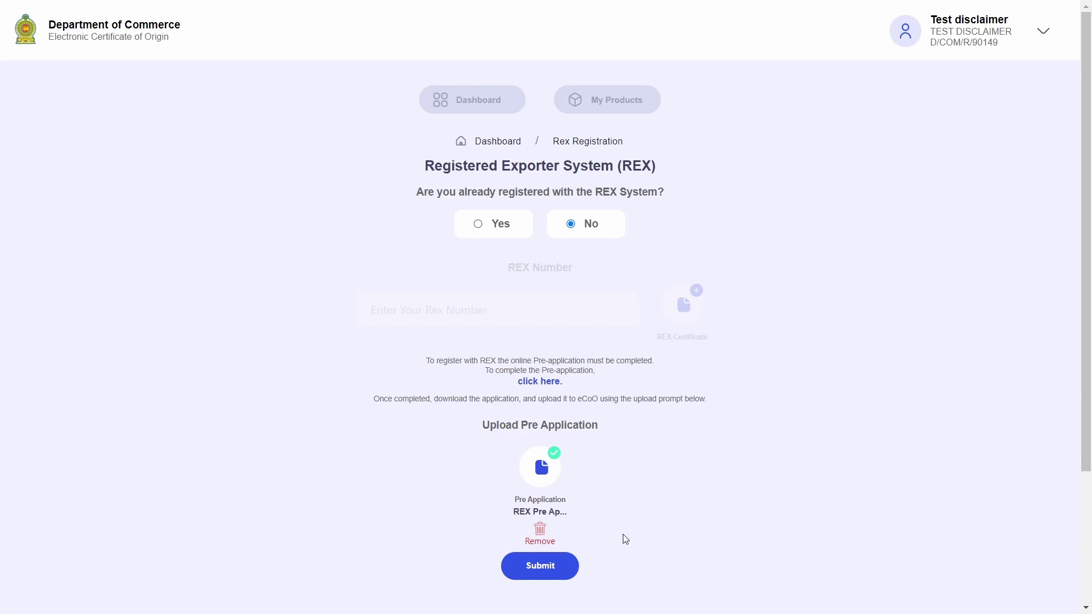
Submit the REX registration to reach the Rex Finalizing step.
click(552, 572)
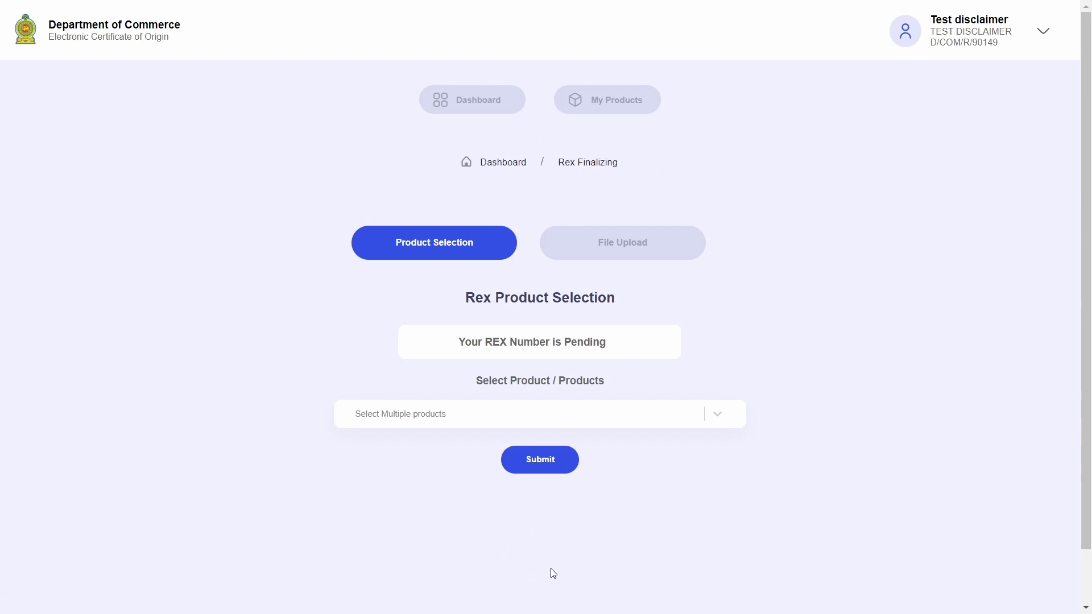
drag(454, 343, 628, 347)
drag(468, 340, 612, 345)
click(619, 345)
Select the Italy, France and Greece GSP products and submit them.
click(497, 416)
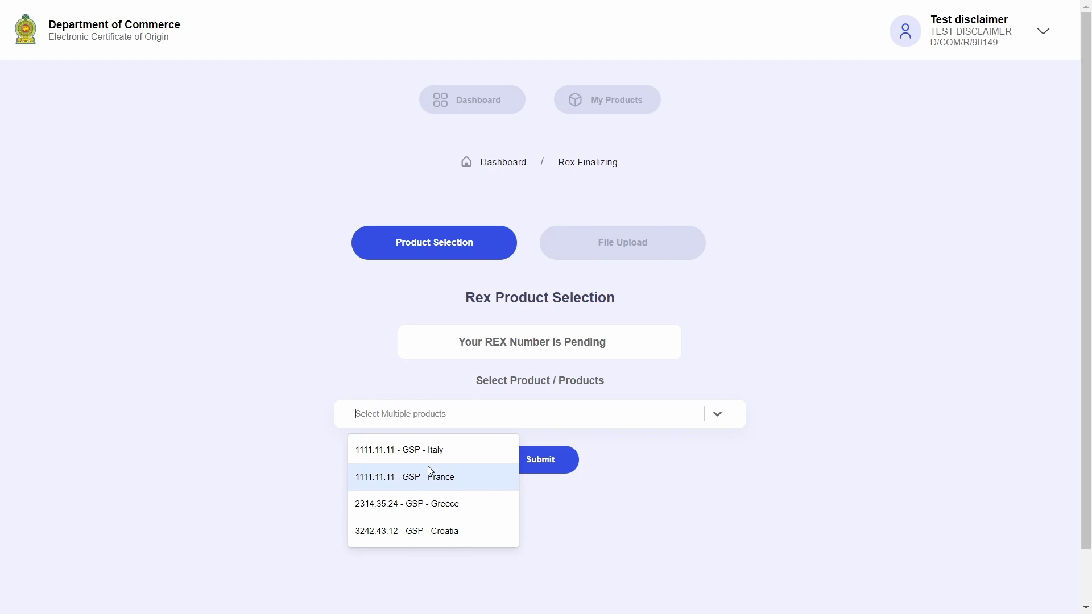
click(434, 451)
click(502, 424)
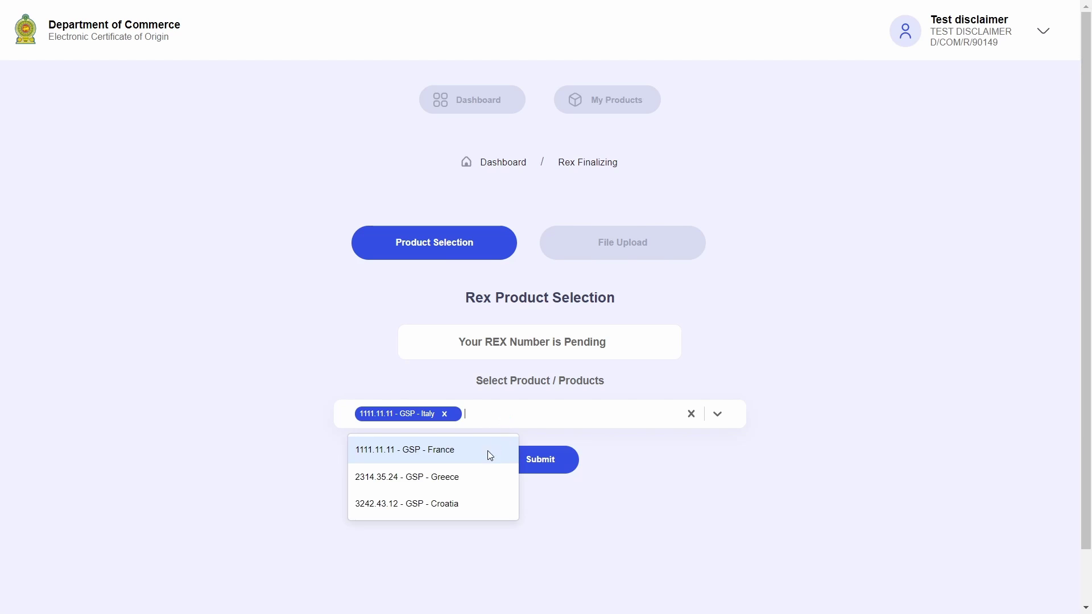
click(452, 449)
click(609, 415)
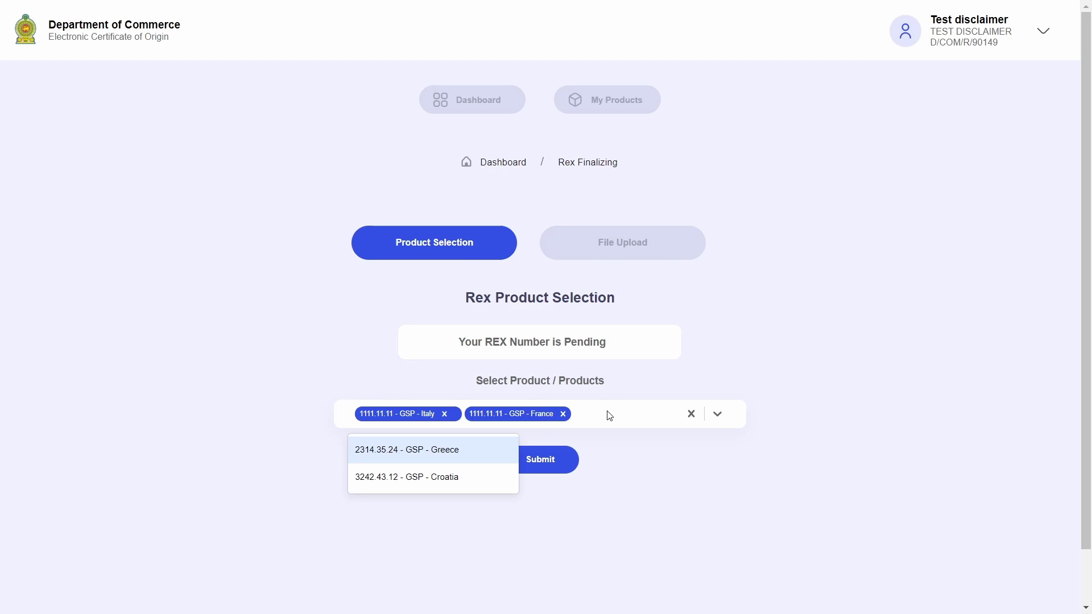
click(429, 455)
drag(458, 333, 616, 339)
click(617, 339)
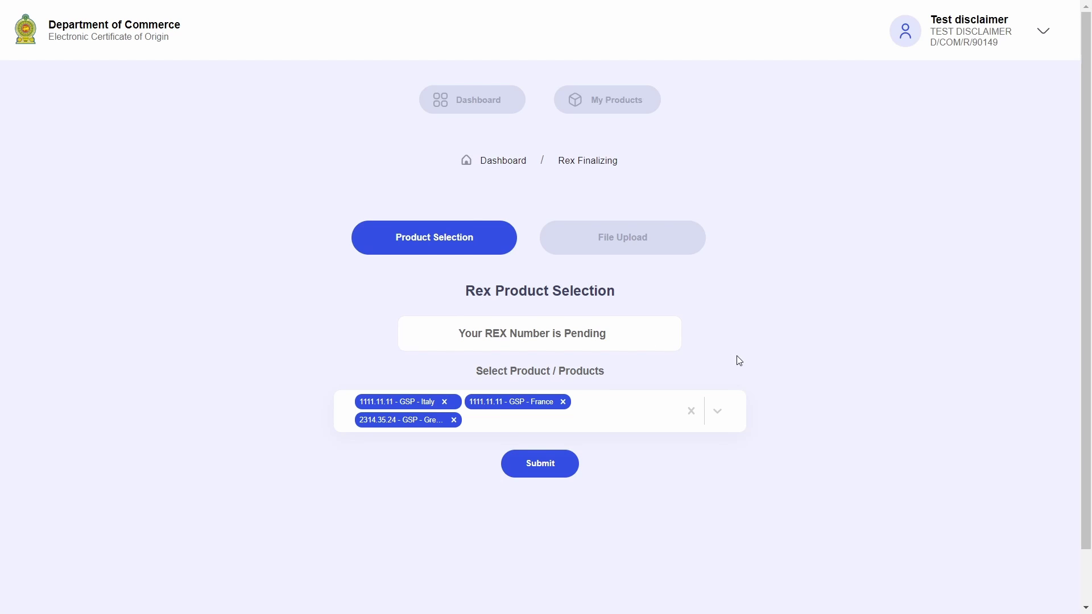
click(534, 466)
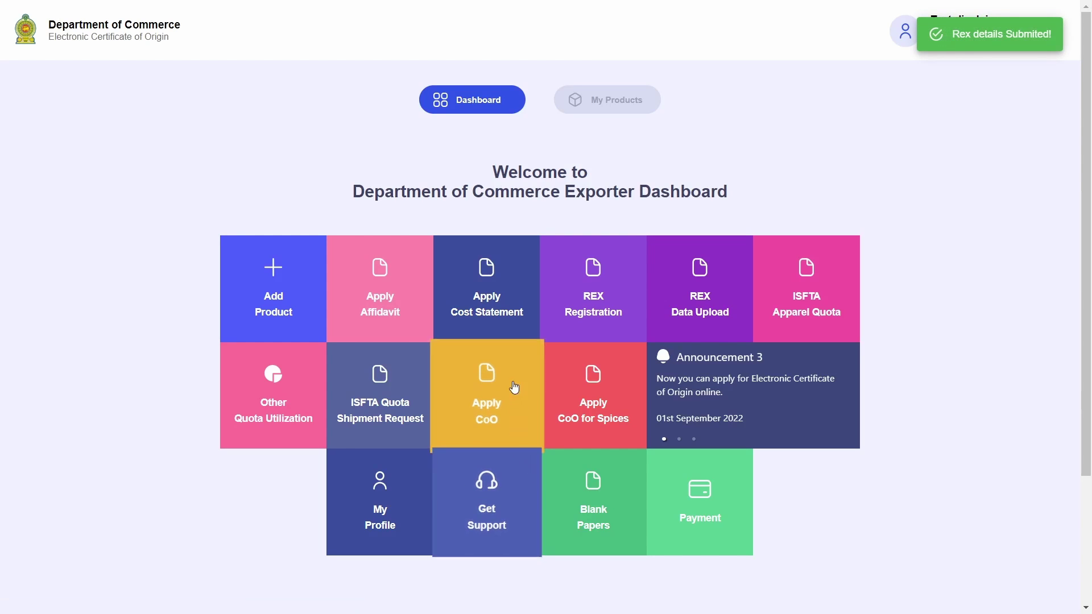
Check the REX Registration status from the dashboard.
click(605, 287)
drag(880, 35, 953, 33)
click(993, 71)
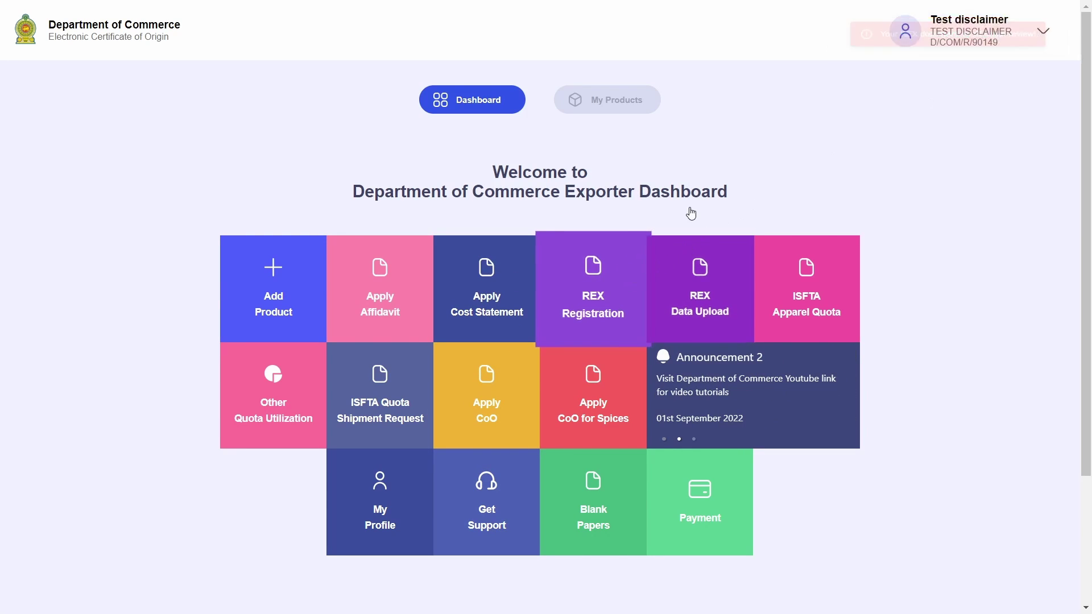
click(608, 276)
drag(876, 33, 1020, 113)
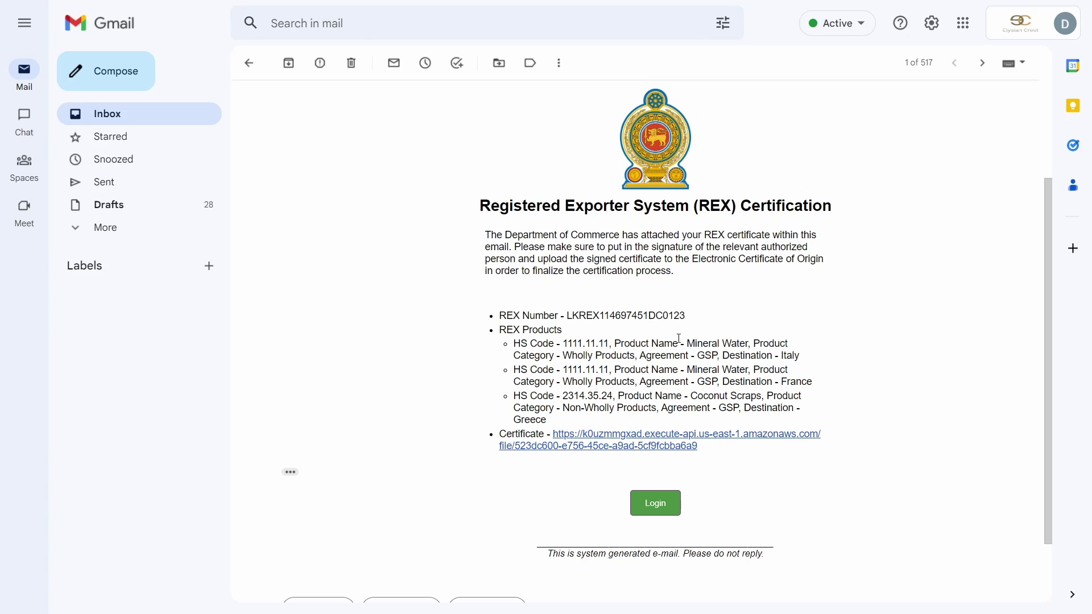
Read the REX Certification email's REX number, three products, certificate link and signing instructions.
drag(485, 236, 822, 236)
click(813, 254)
drag(524, 248, 817, 253)
drag(489, 263, 830, 267)
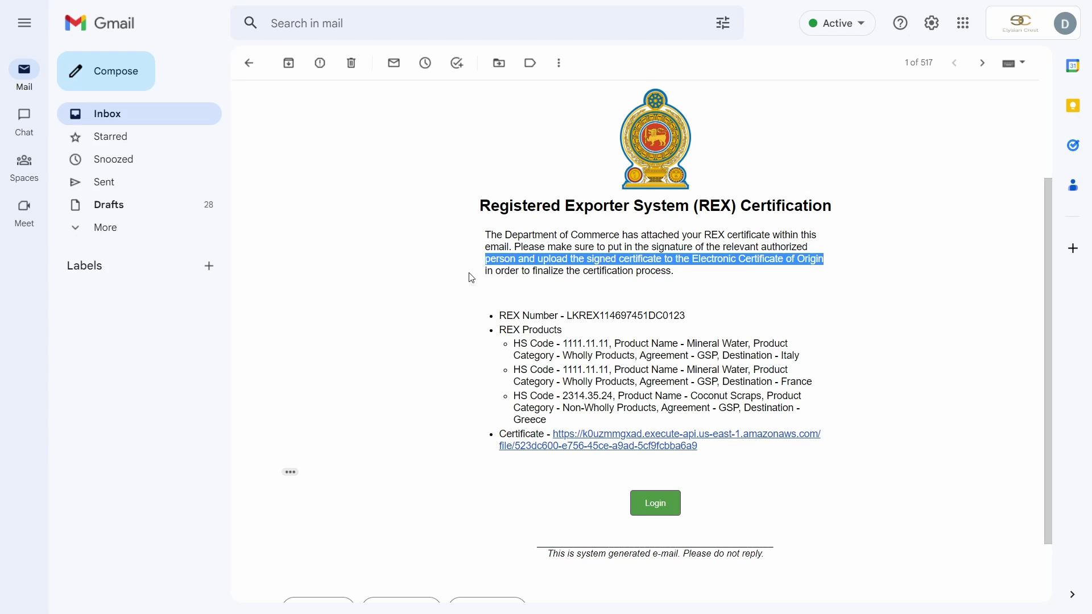
drag(485, 271, 694, 276)
click(687, 304)
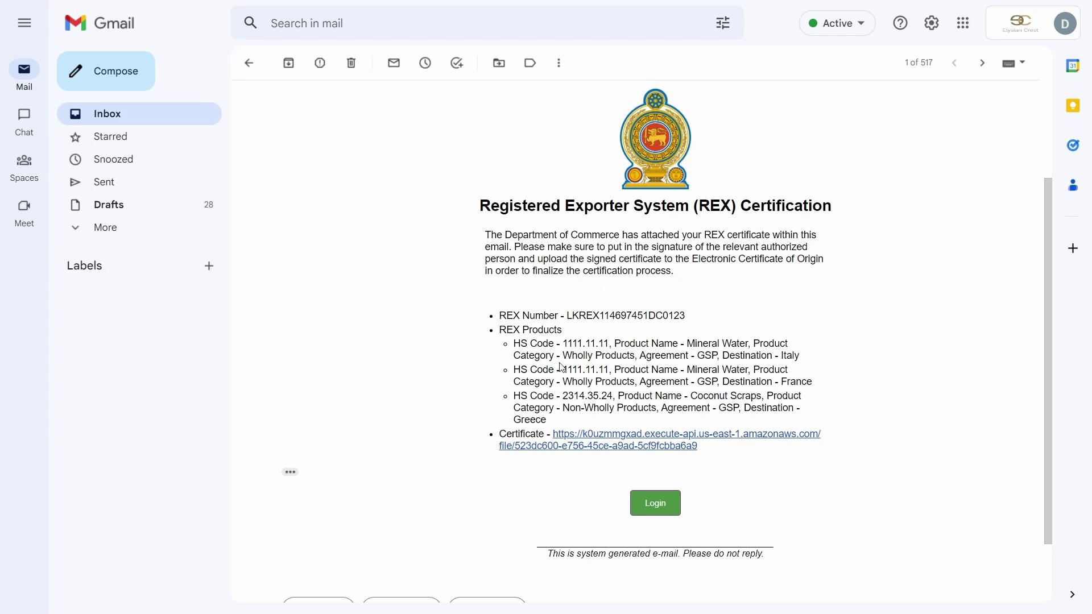
drag(505, 336, 813, 387)
click(537, 444)
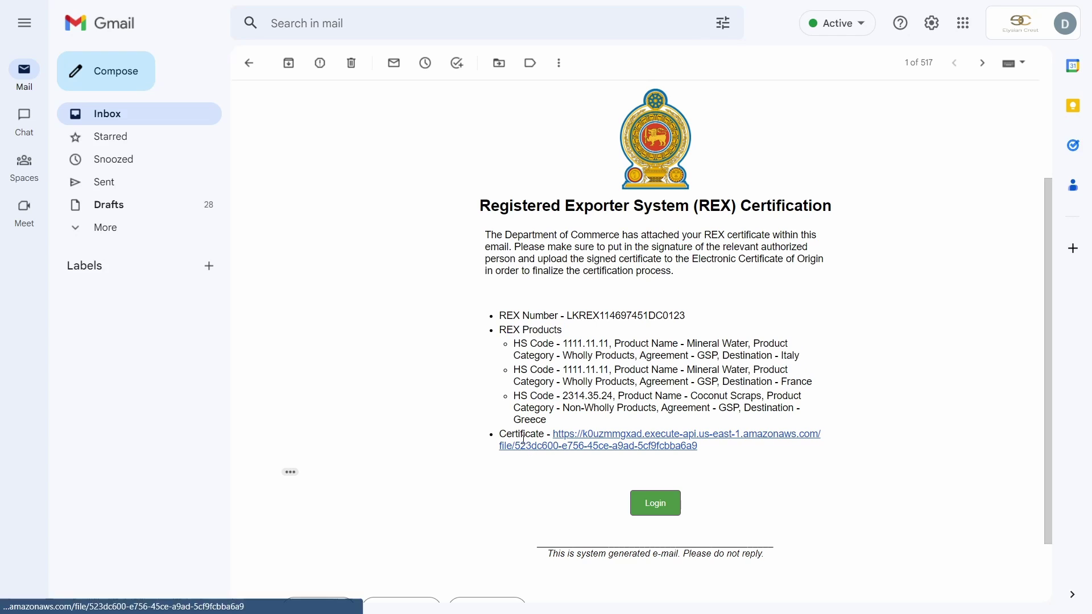
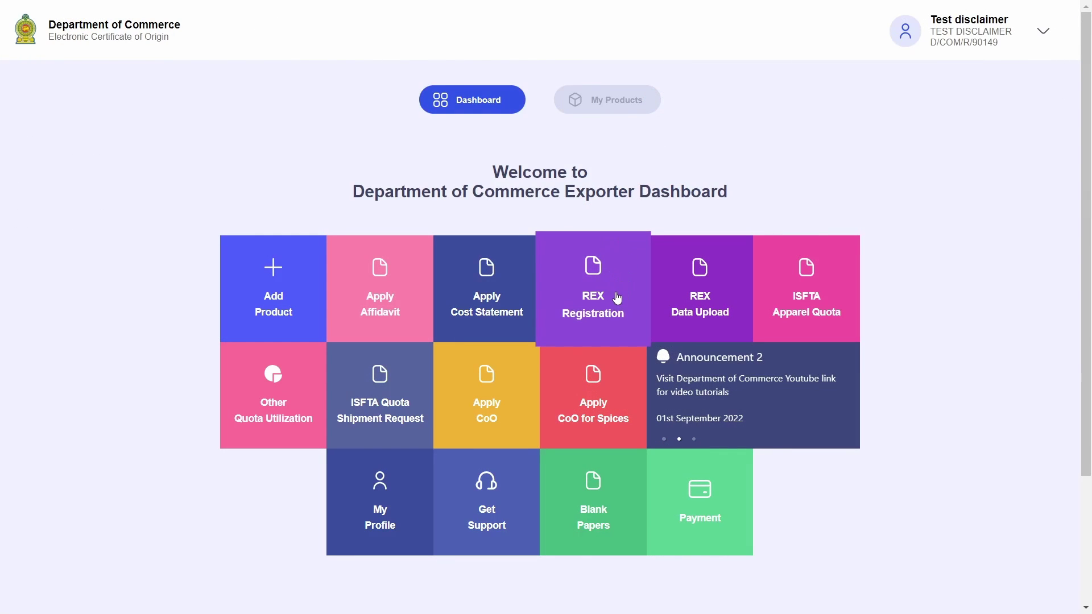
Open REX Registration at the Rex File Upload step, read the signature instructions, and try Product Selection.
click(617, 296)
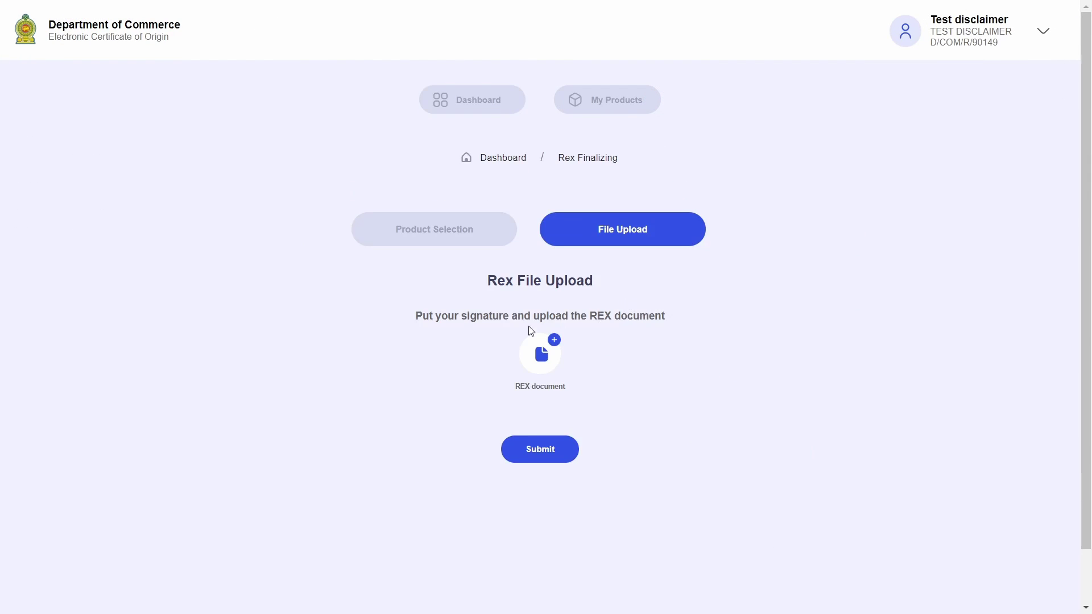
drag(479, 288, 594, 279)
click(591, 277)
drag(413, 324, 681, 324)
click(682, 326)
click(458, 244)
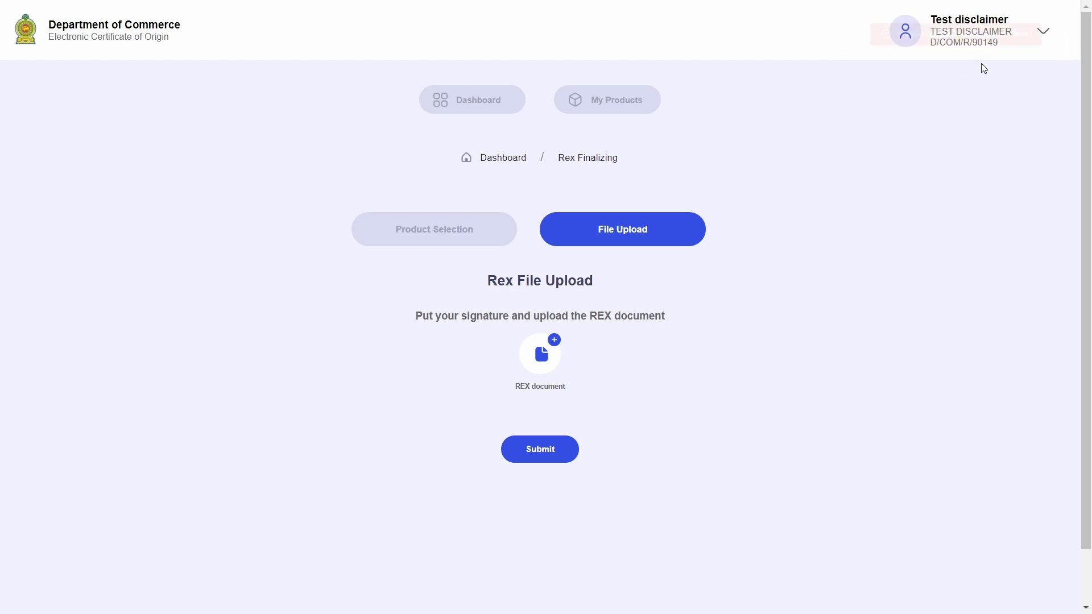
click(435, 241)
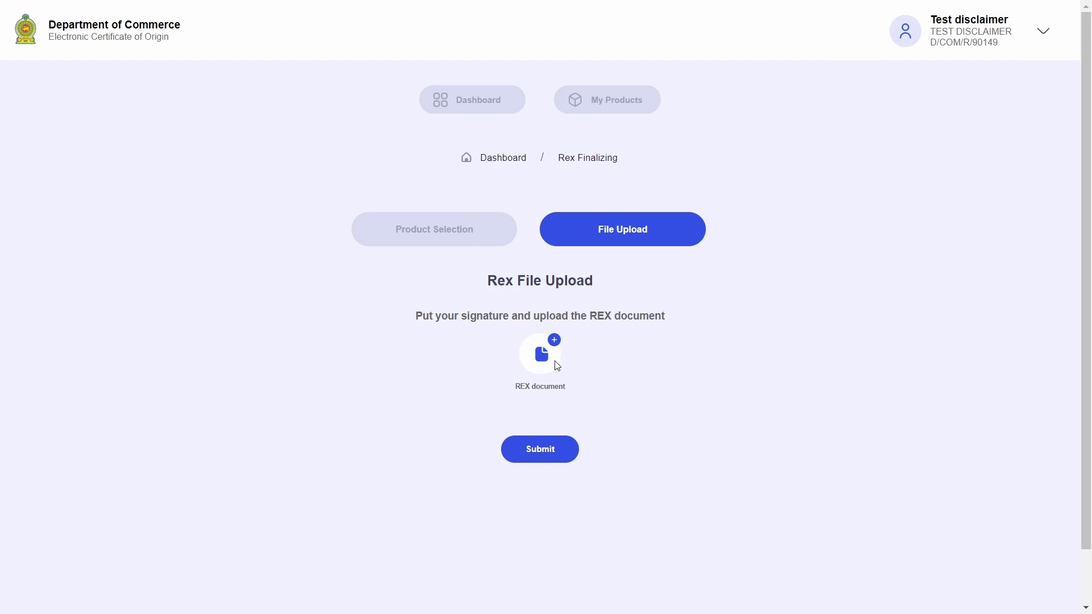
Attach Signed REX Certificate.pdf as the REX document, confirm the upload, and submit it.
click(528, 365)
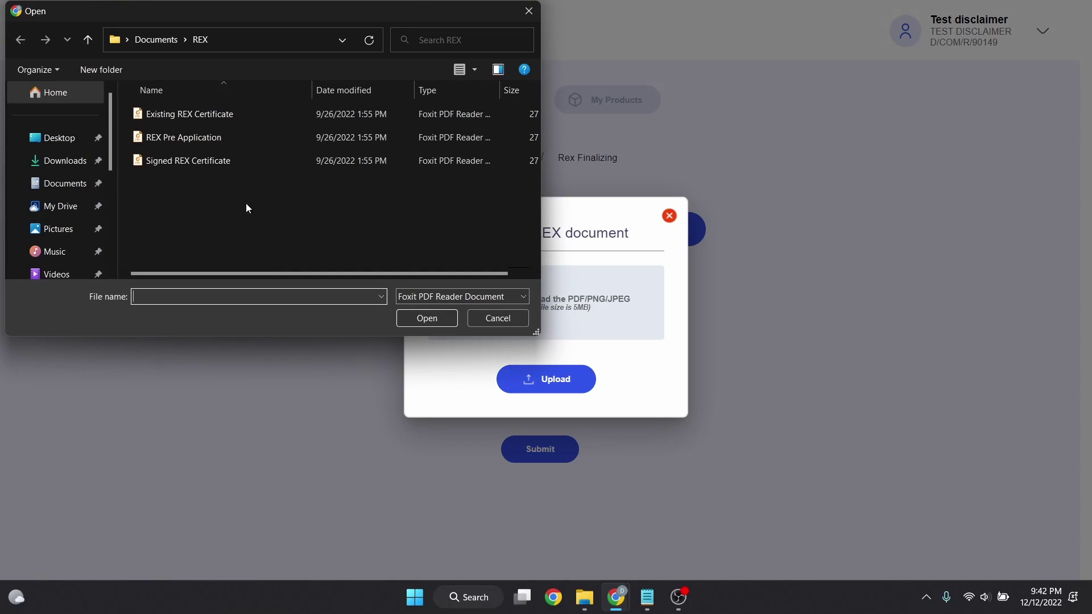
click(236, 163)
click(423, 322)
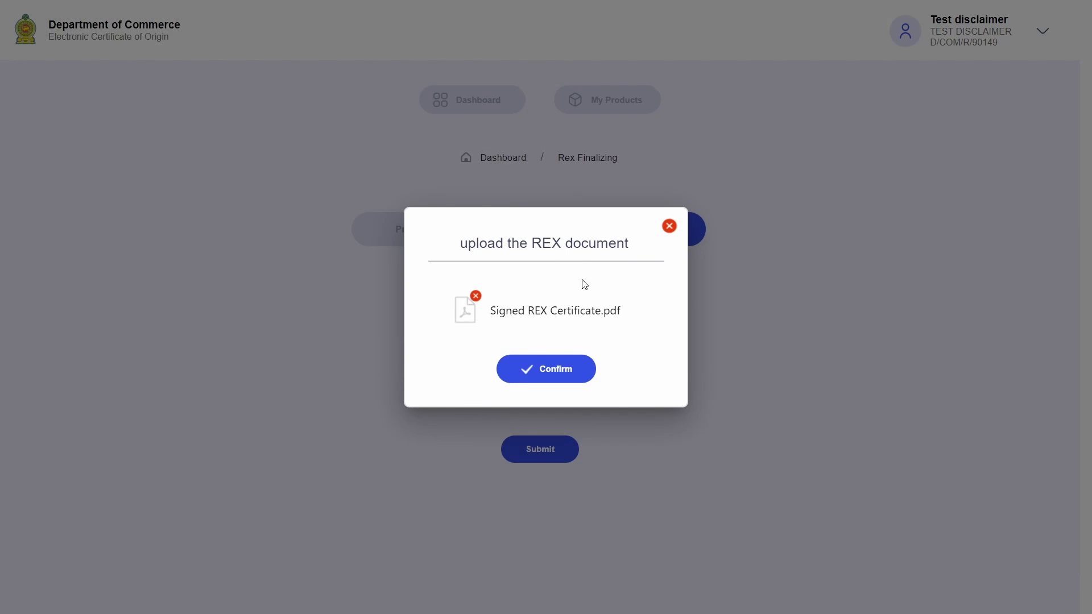
click(578, 373)
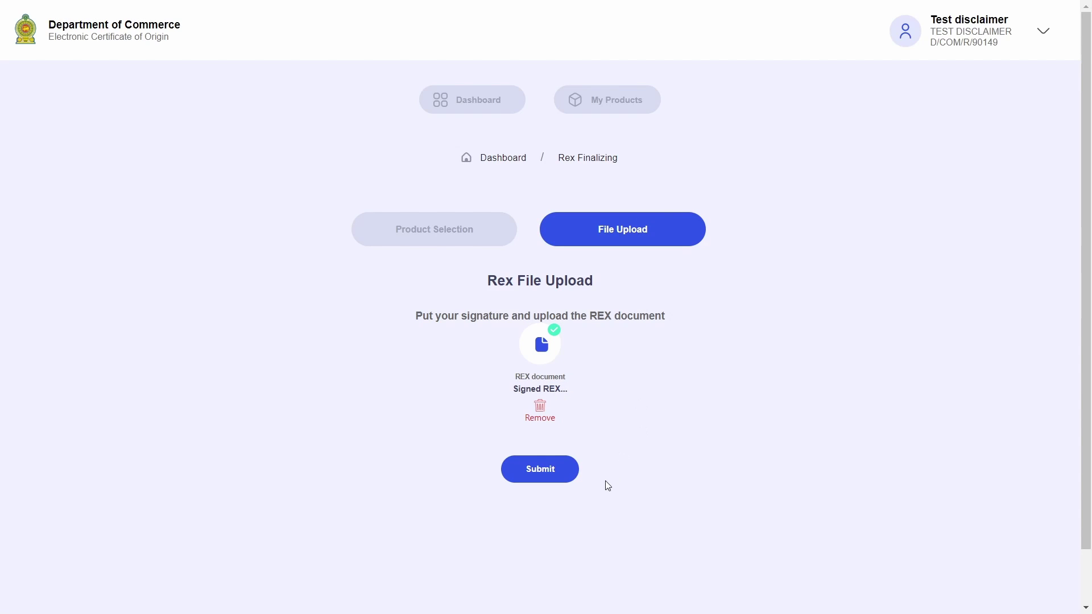
click(558, 470)
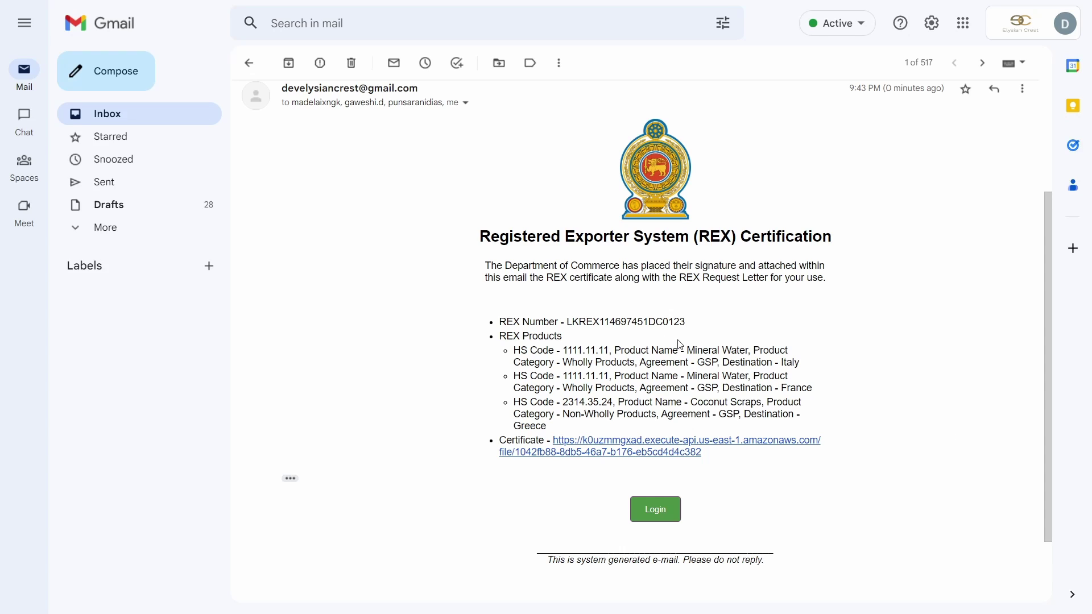
drag(483, 263, 828, 266)
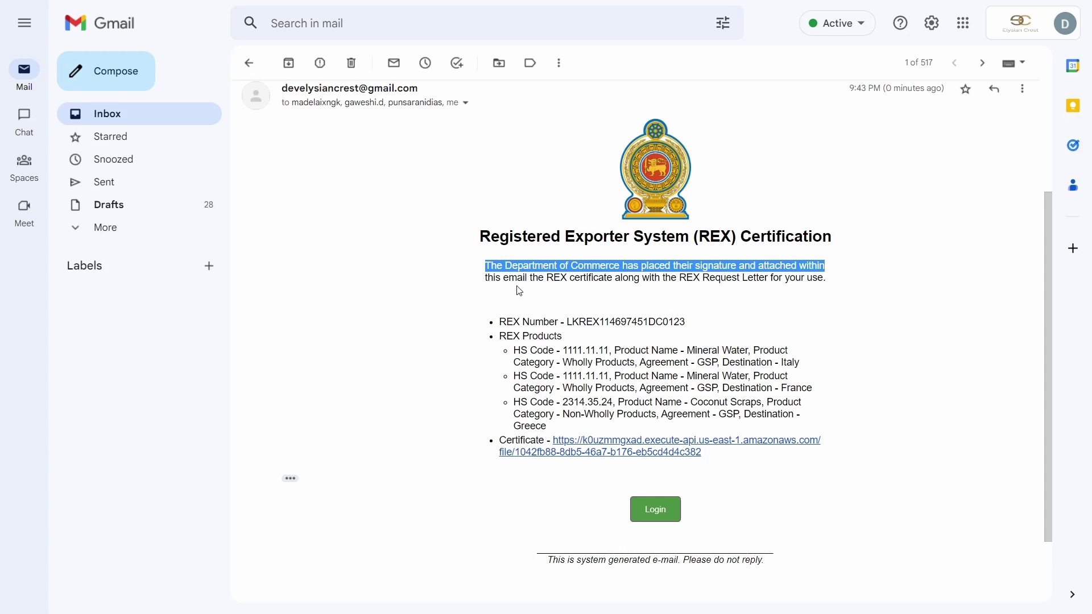
drag(488, 279, 836, 283)
click(836, 284)
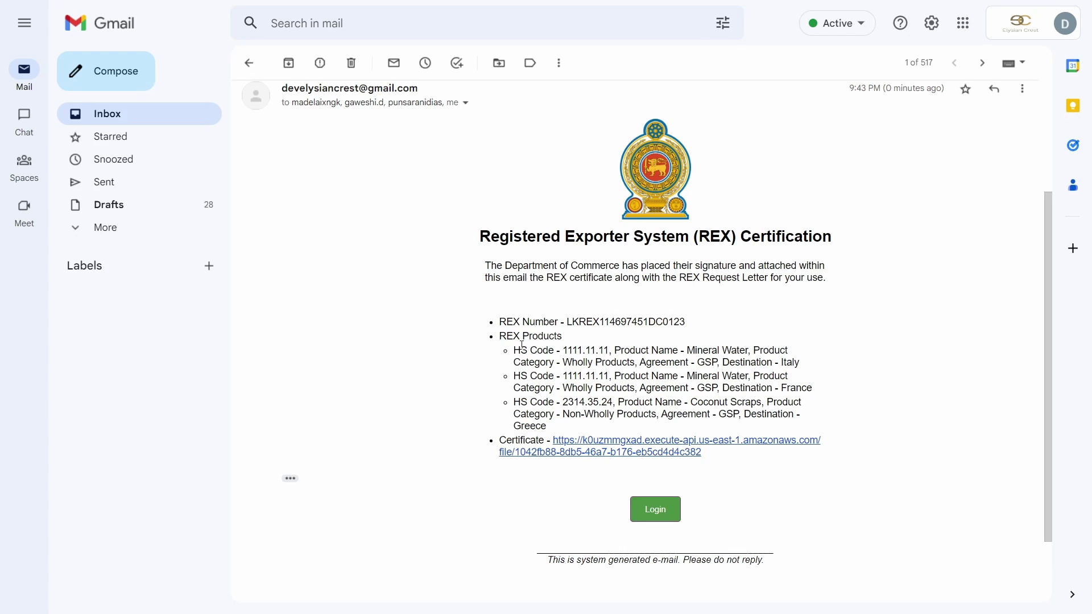
drag(505, 326, 622, 436)
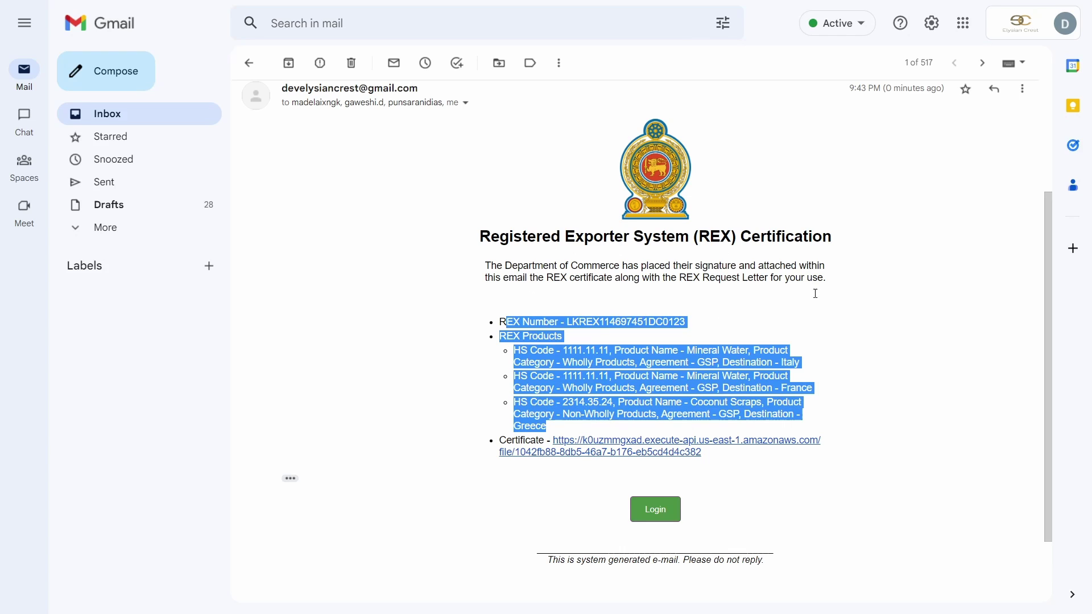
click(783, 319)
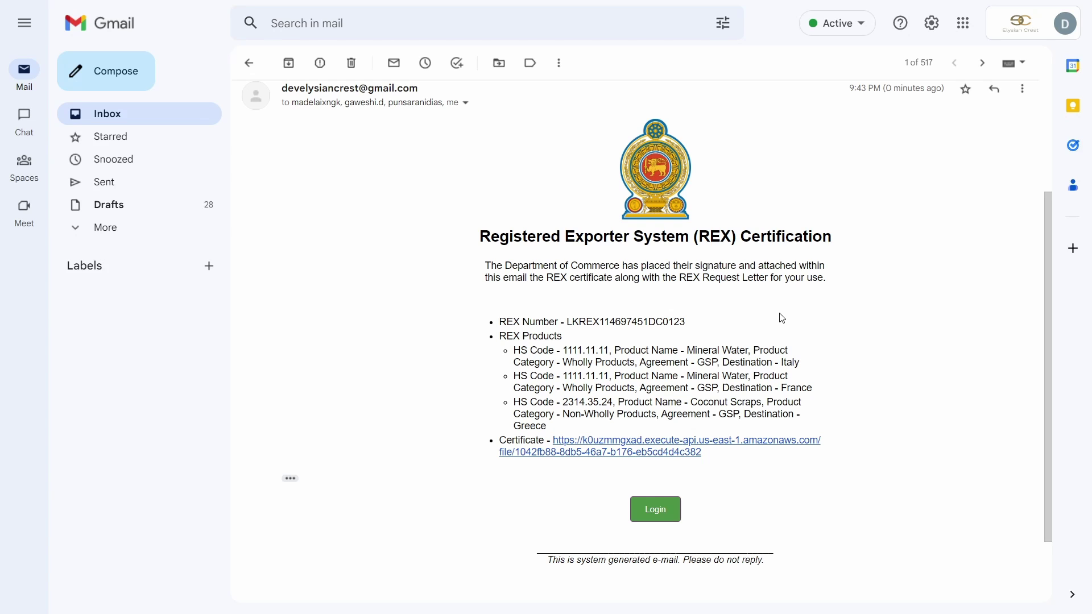
Return to the portal and reopen REX Registration, reviewing the REX number line.
key(alt+Tab)
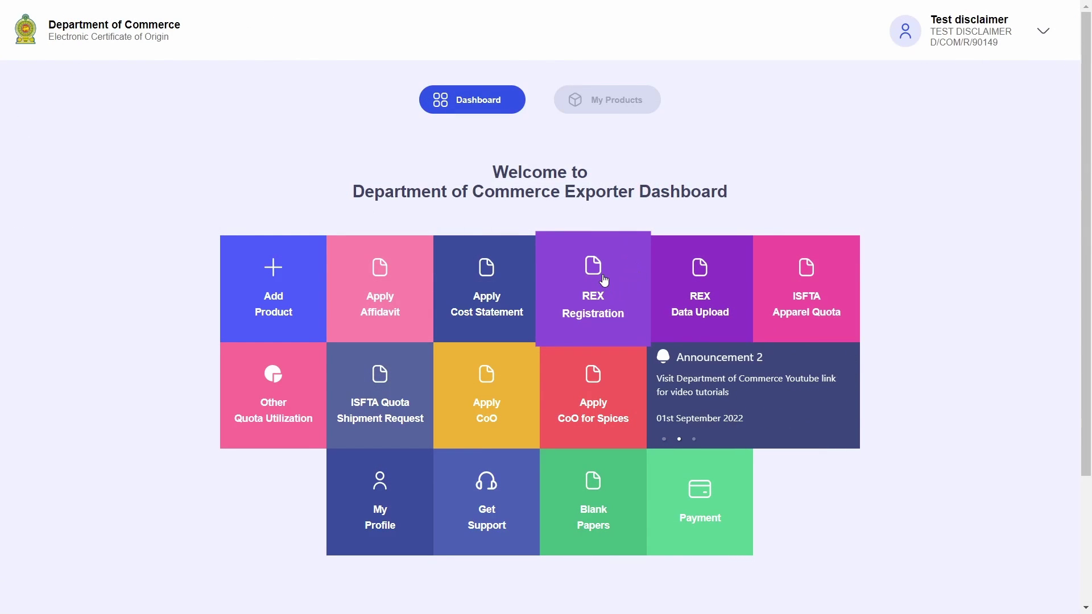
click(604, 281)
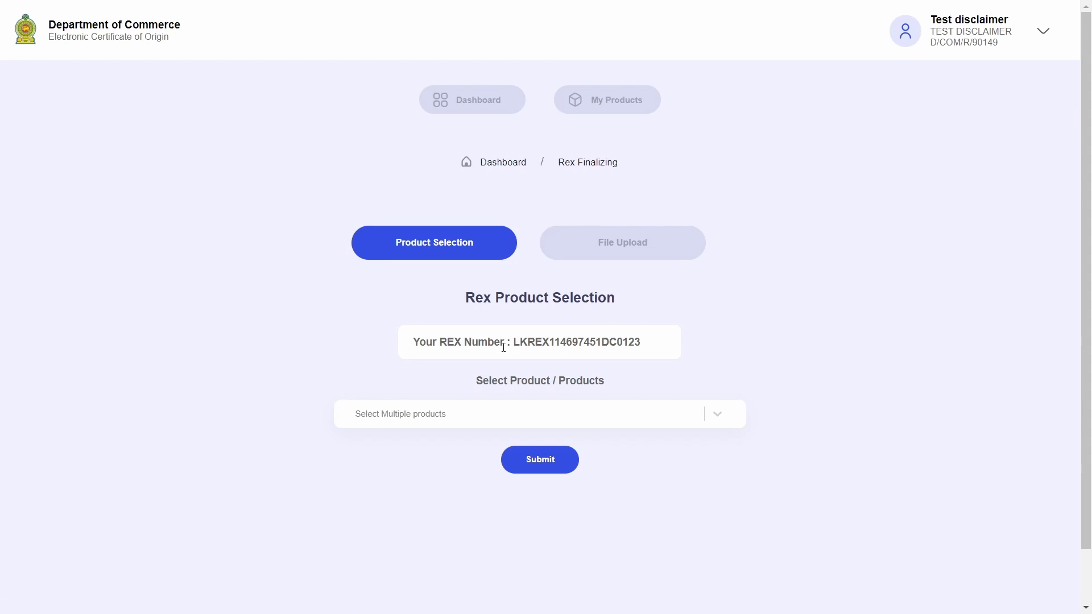
drag(413, 344, 663, 341)
click(535, 359)
Choose the 3242.43.12 - GSP - Croatia product, then go back to the Dashboard.
click(474, 411)
click(467, 445)
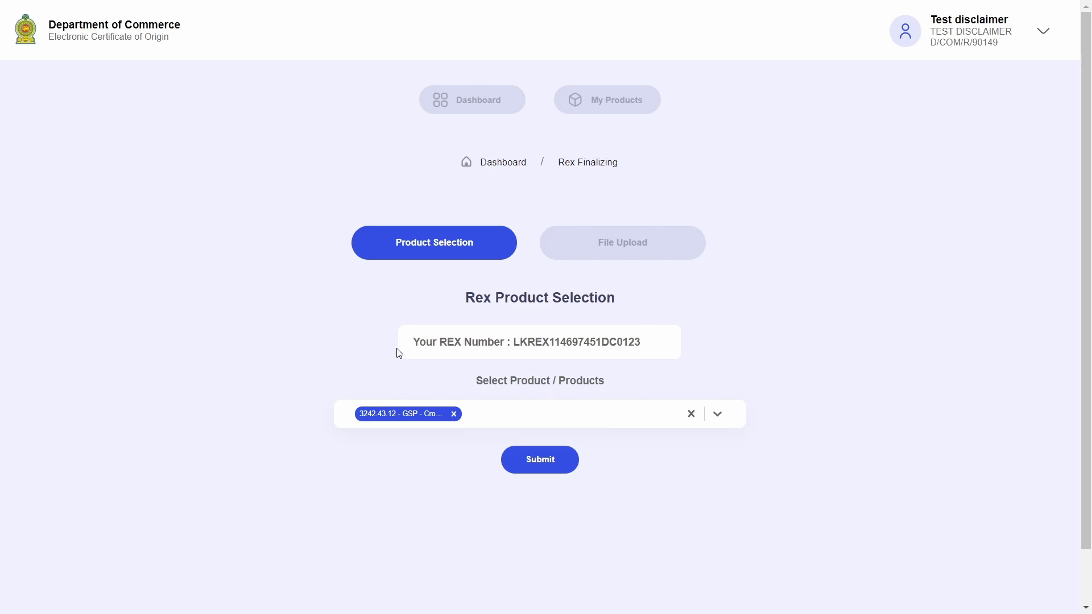
drag(414, 342, 654, 336)
click(661, 333)
click(496, 101)
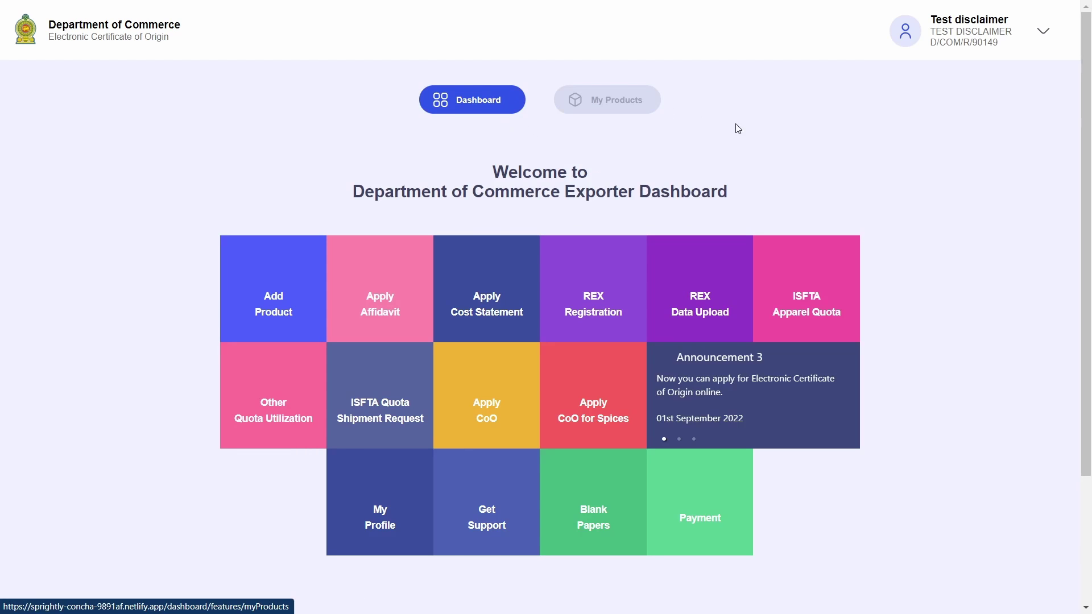